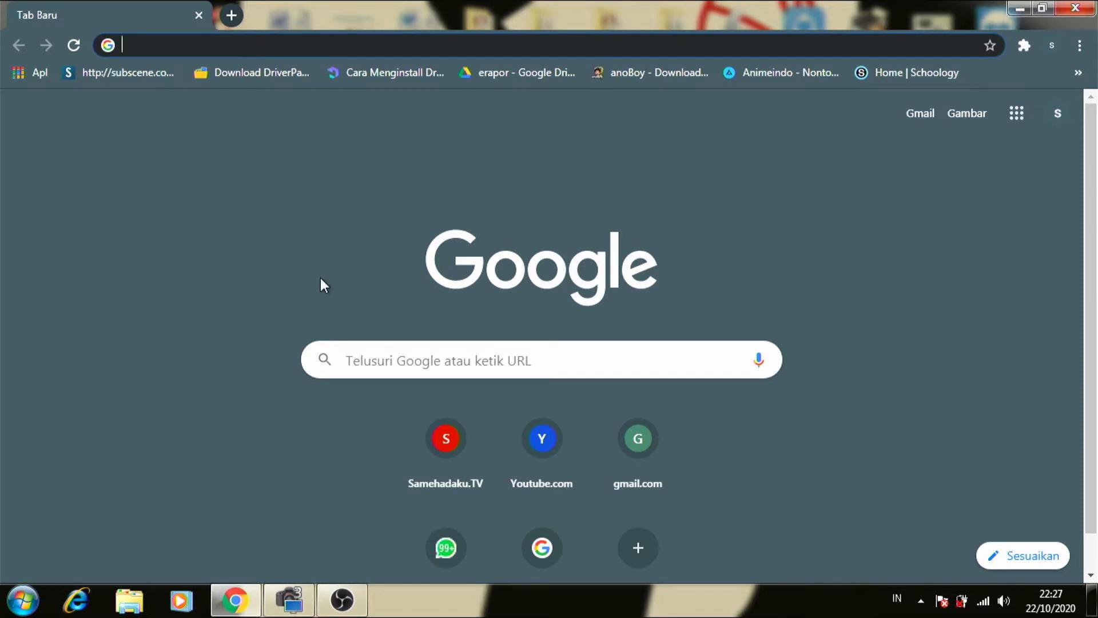
Go to google.com and search for "OBS".
type("GOO")
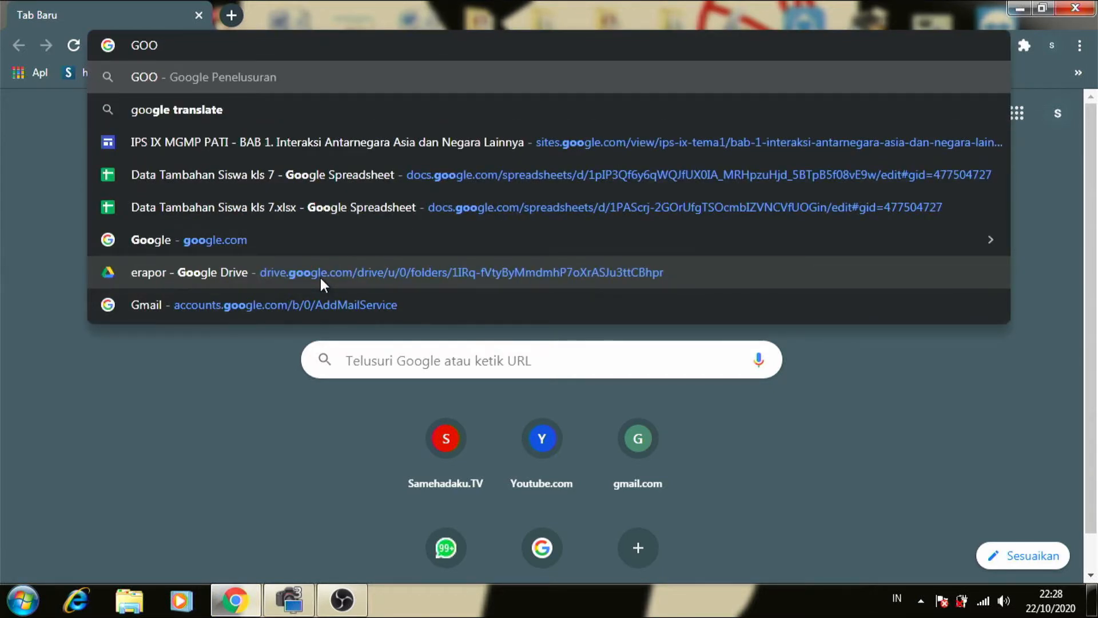
type("GLE.CO")
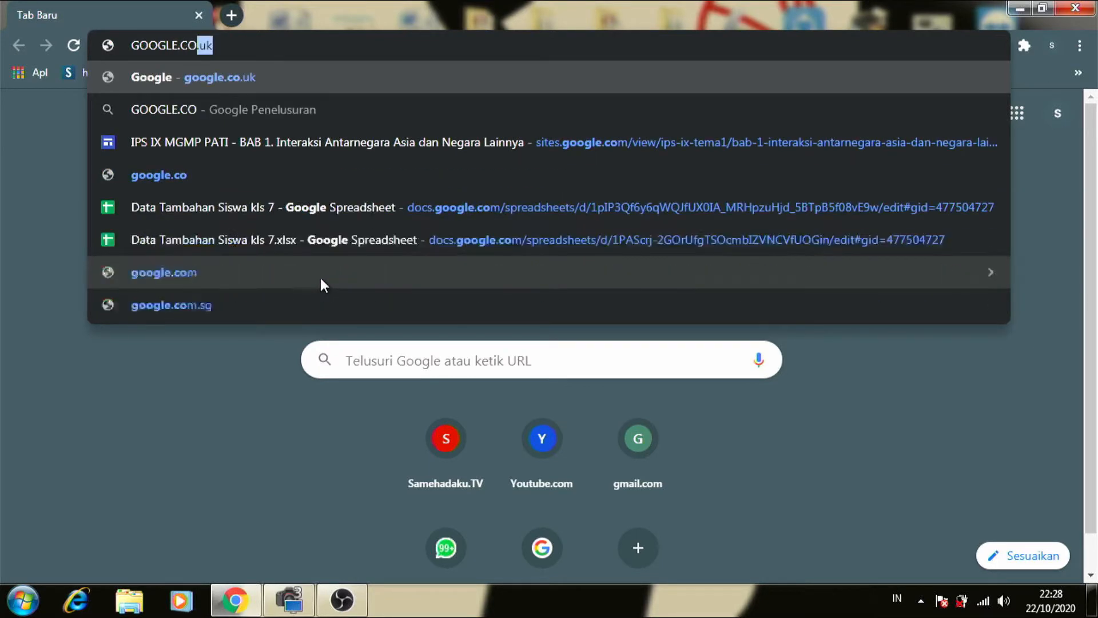
key("Return")
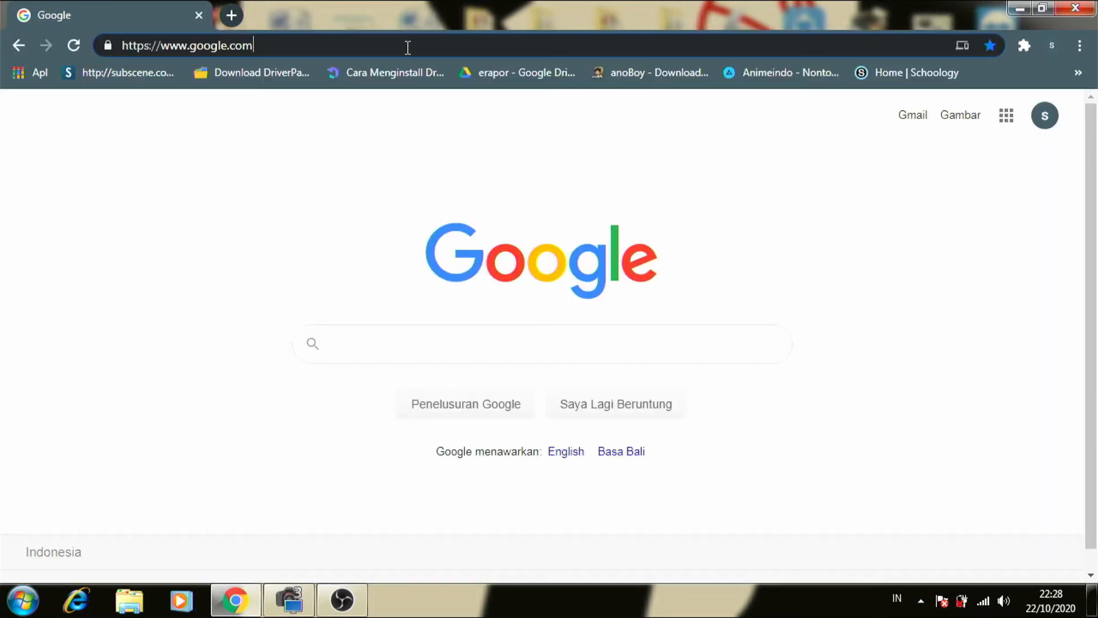
left_click(387, 353)
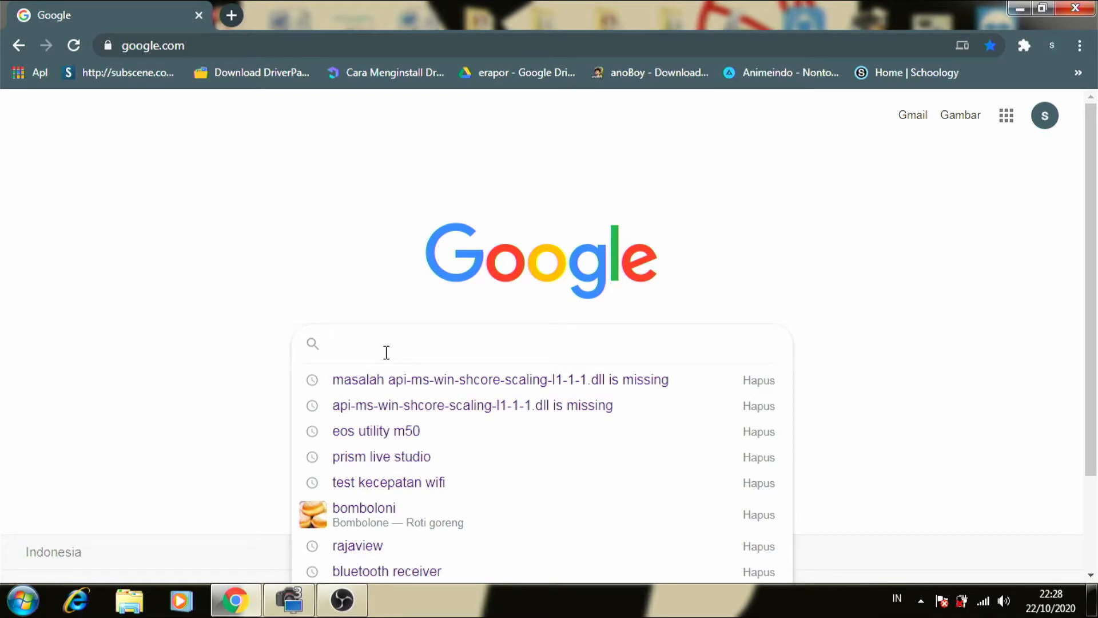
type("OBS")
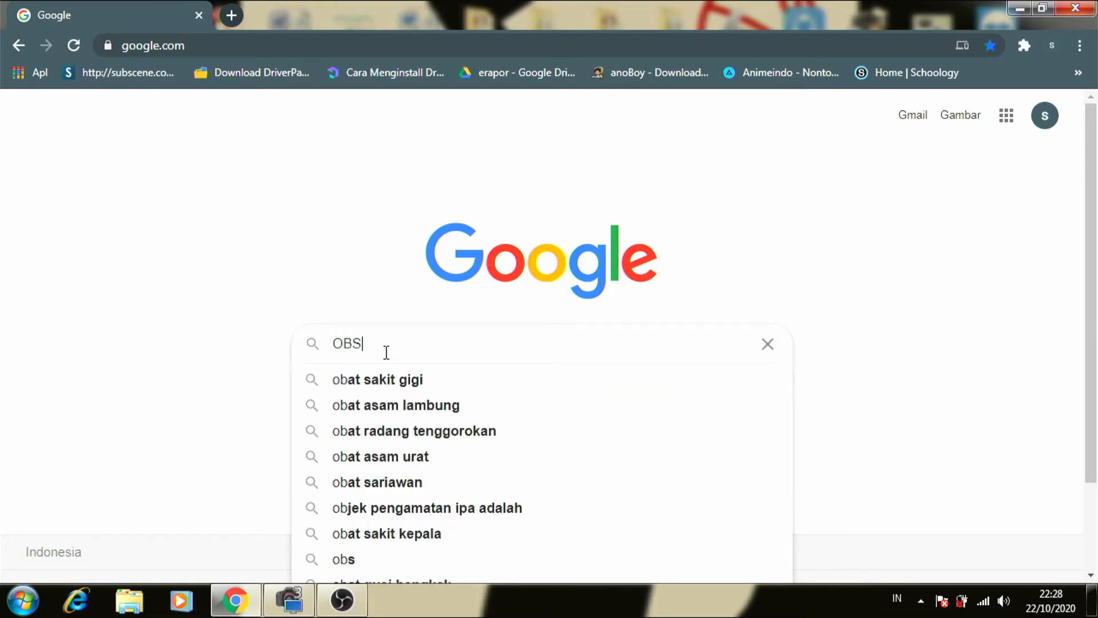
key("Return")
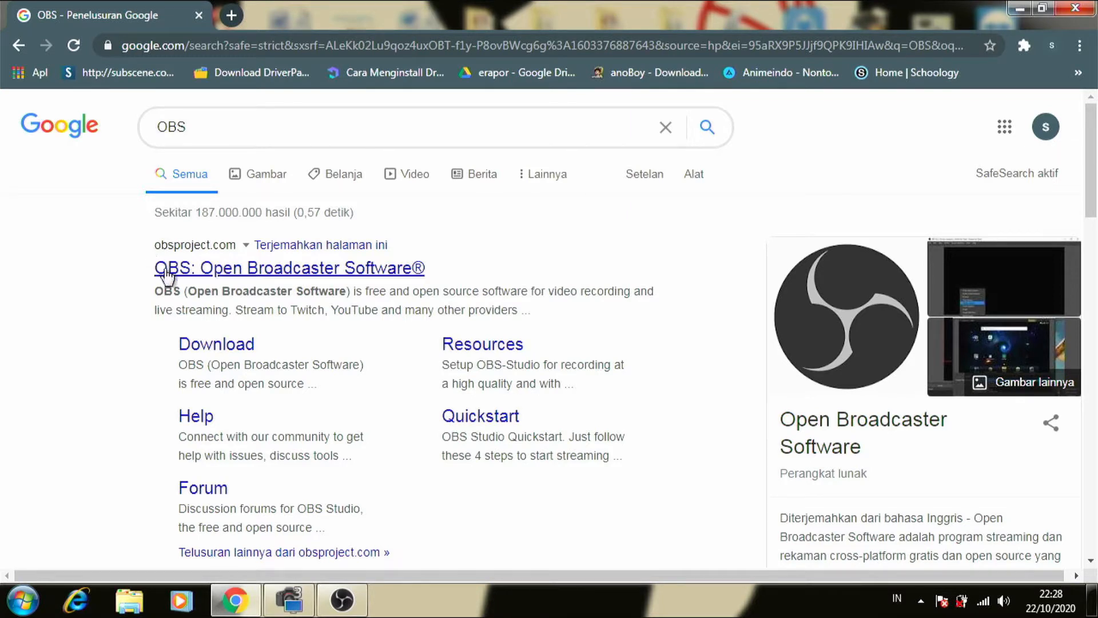
Open the OBS Studio download page from the search results and show the Windows installer options.
left_click(202, 346)
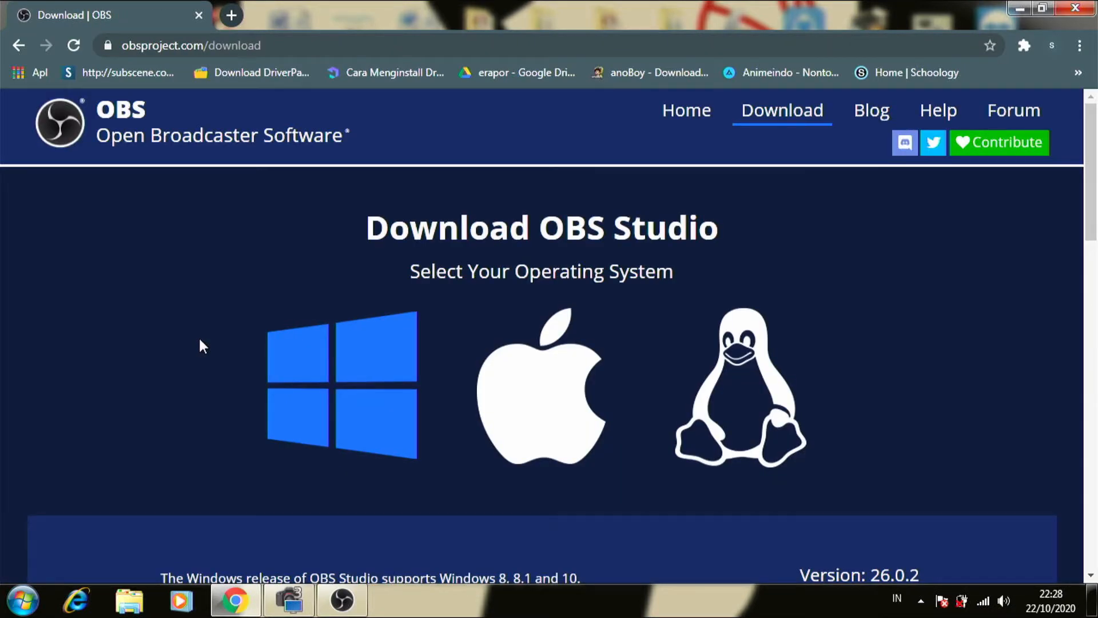
scroll(201, 346, "down", 3)
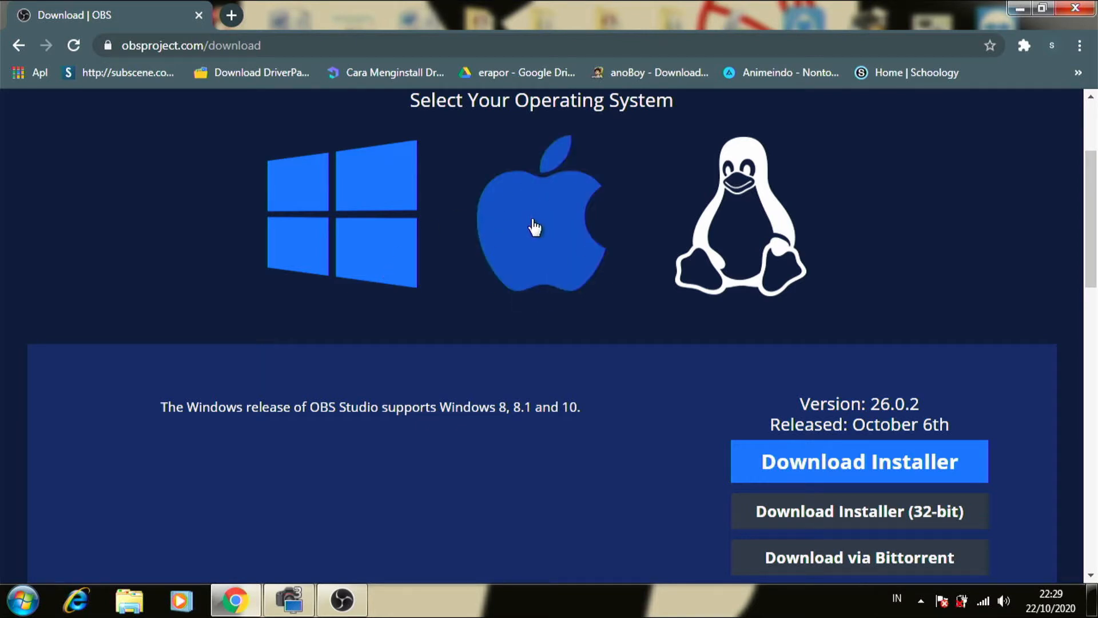
scroll(1095, 251, "down", 2)
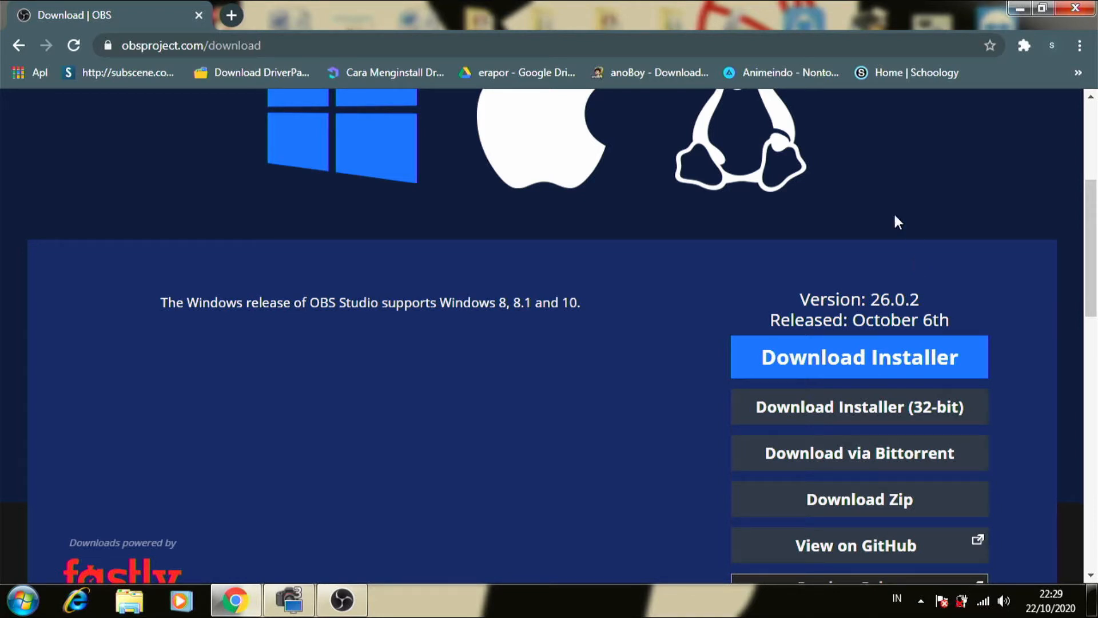
Check the computer's Windows edition and system type in its system properties, and close the windows opened for this.
left_click(135, 608)
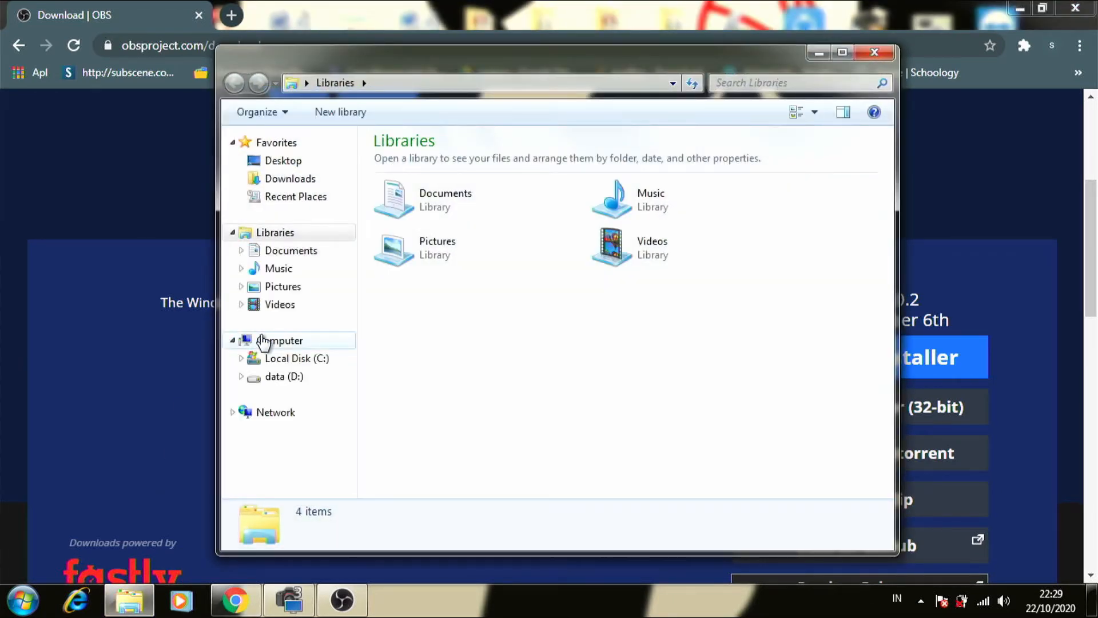
left_click(262, 342)
right_click(262, 341)
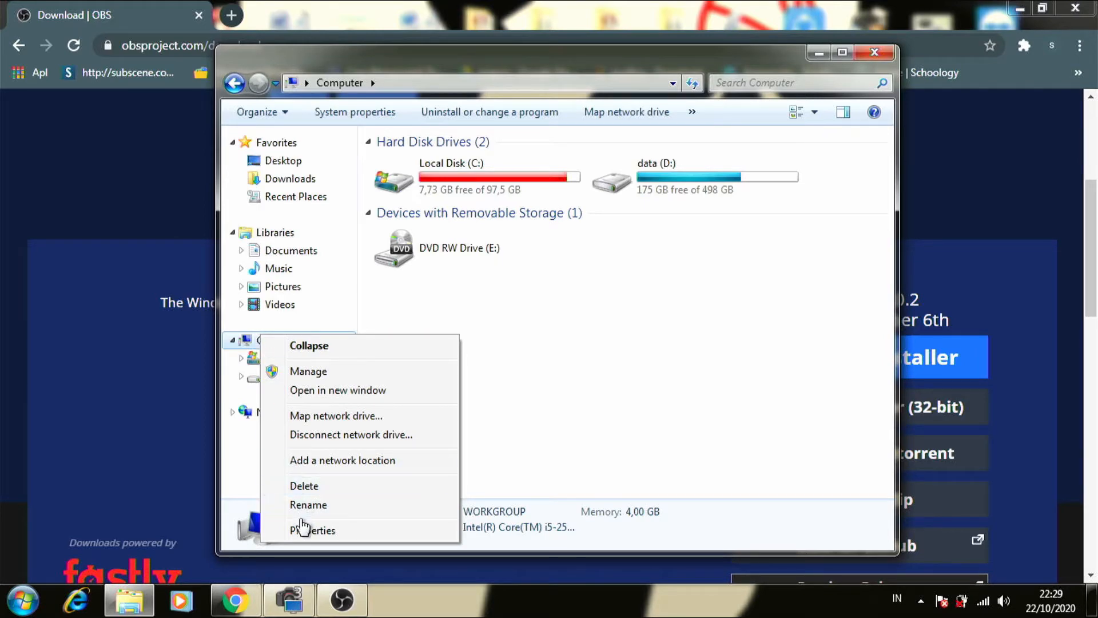
left_click(302, 528)
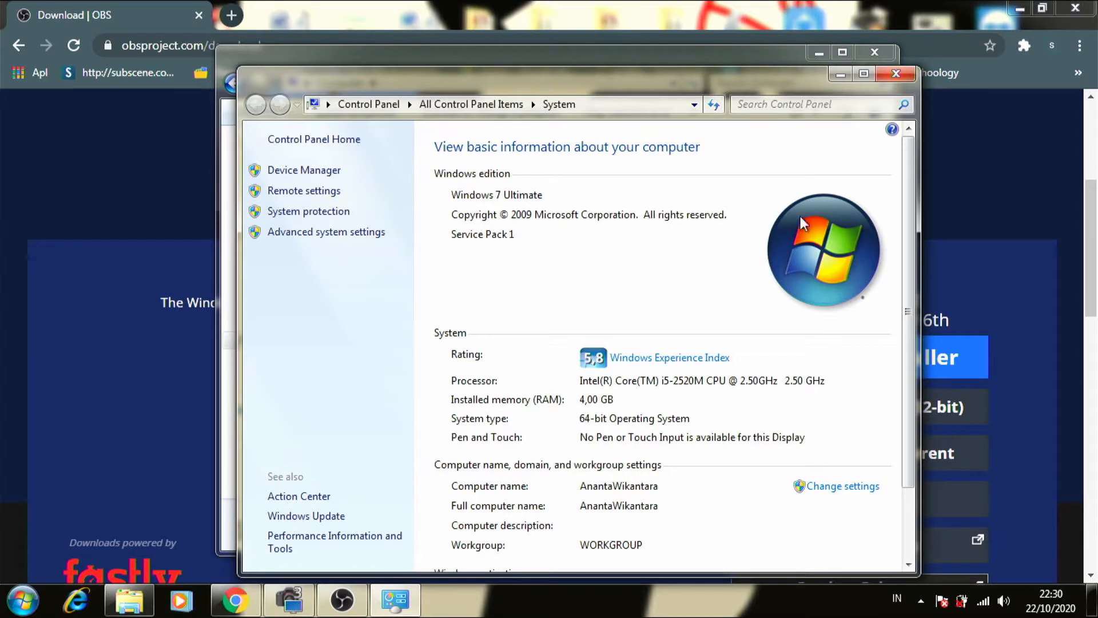
left_click(896, 73)
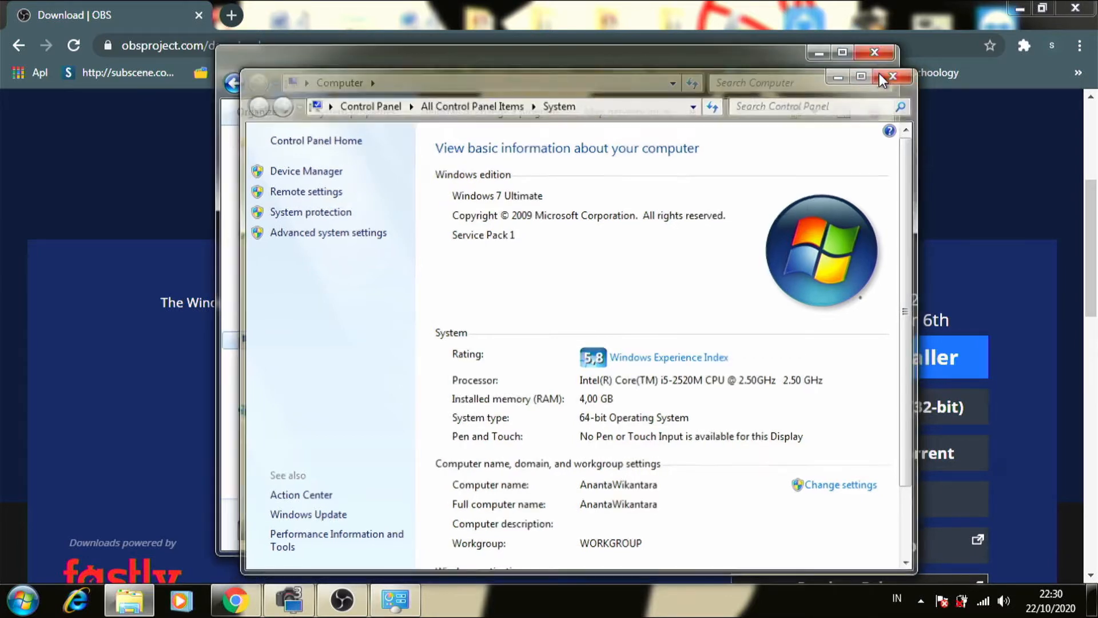
left_click(871, 56)
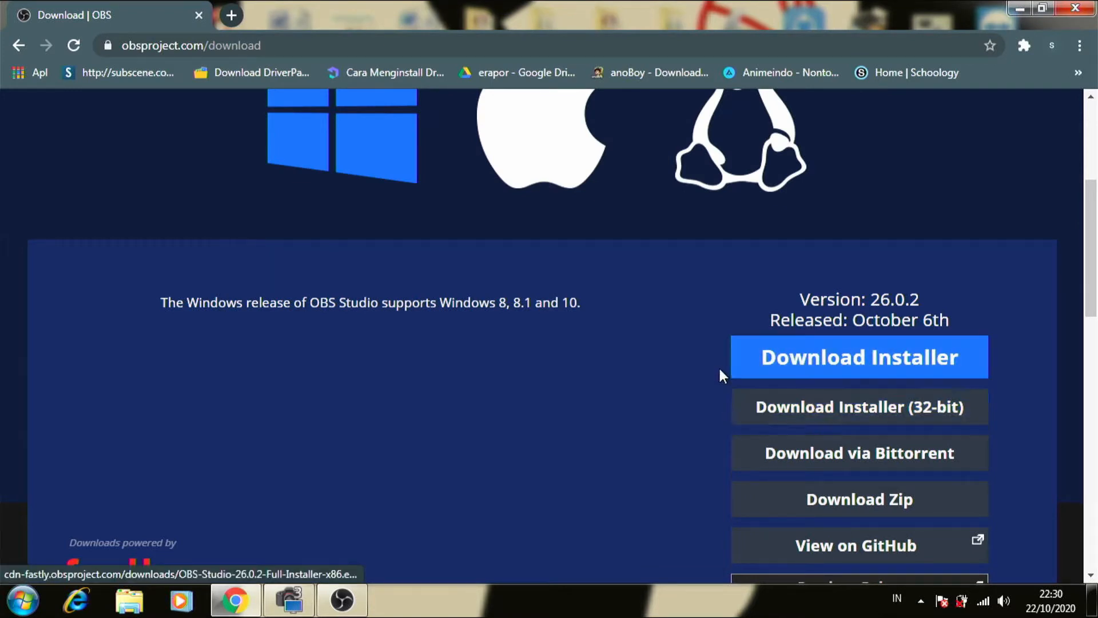
Download the standard OBS Studio 26.0.2 Windows installer and show the downloaded file in its folder.
left_click(801, 365)
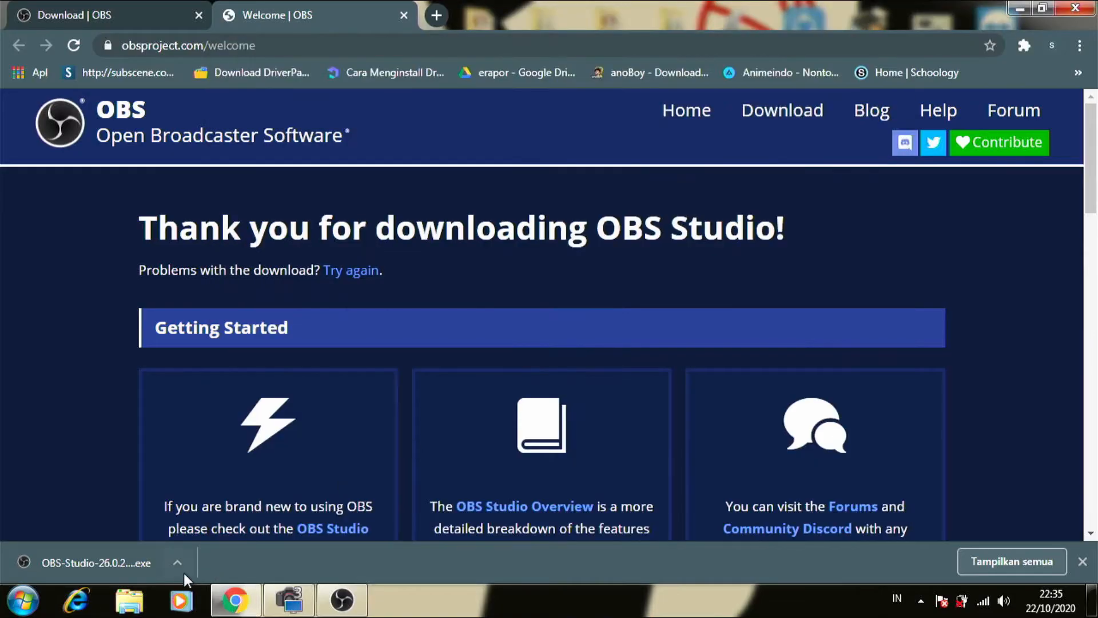
left_click(178, 564)
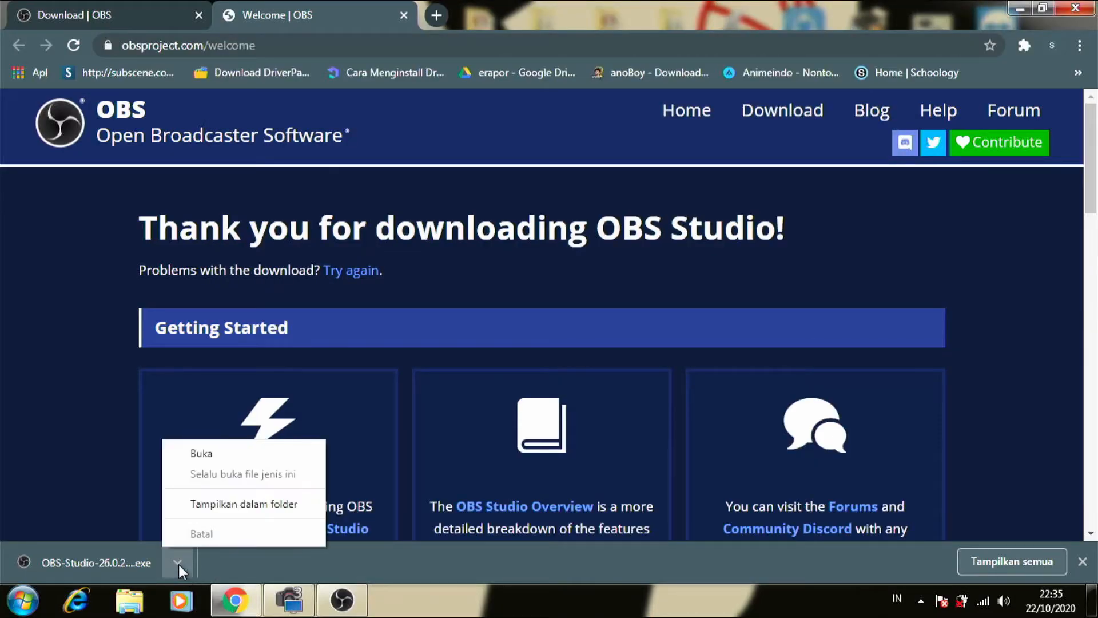
left_click(234, 505)
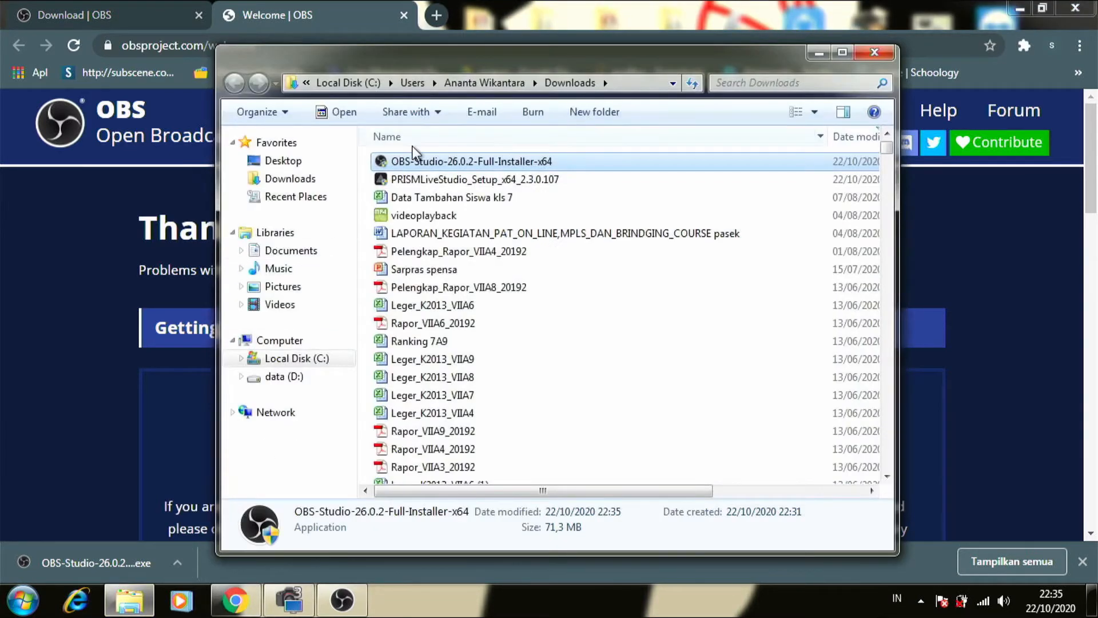
Try to install OBS Studio with OBS-Studio-26.0.2-Full-Installer-x64, allowing it to make changes to the computer.
double_click(413, 163)
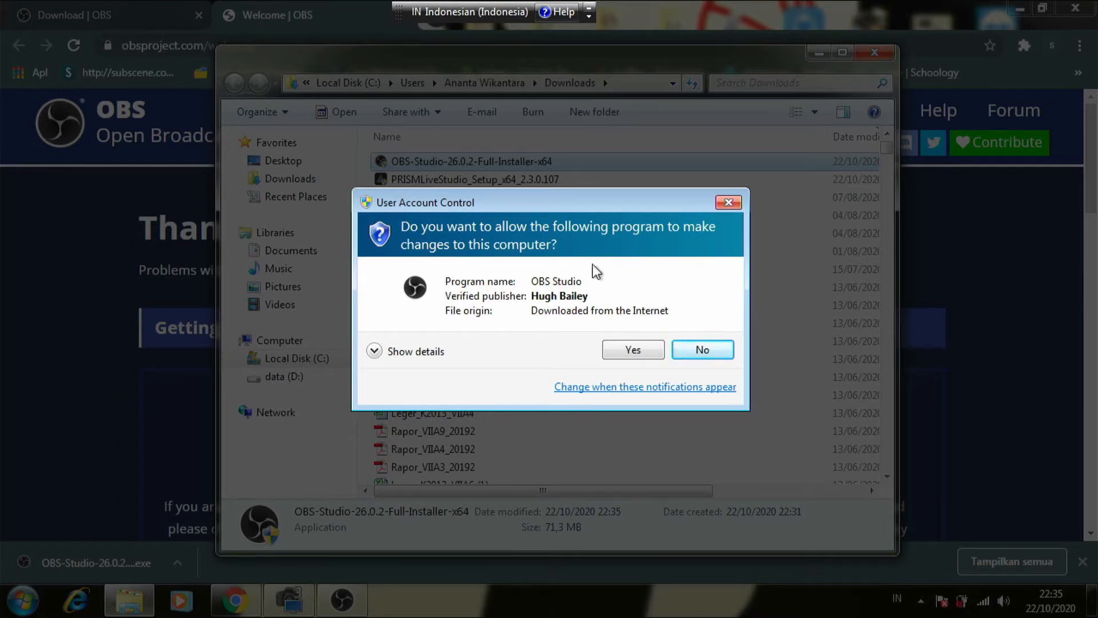
left_click(622, 350)
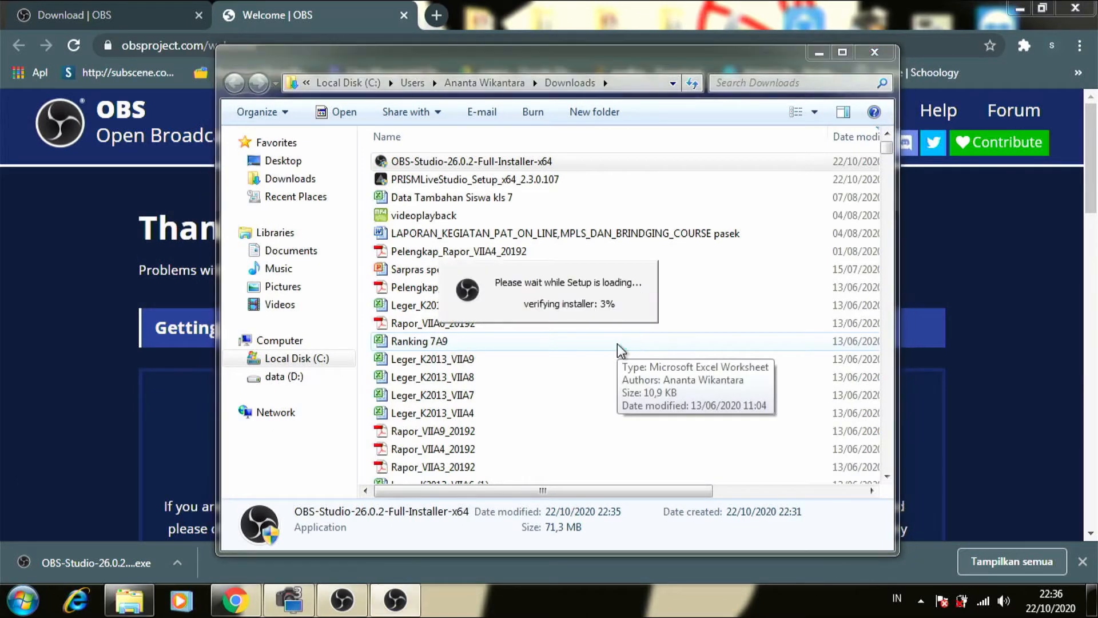
left_click(871, 50)
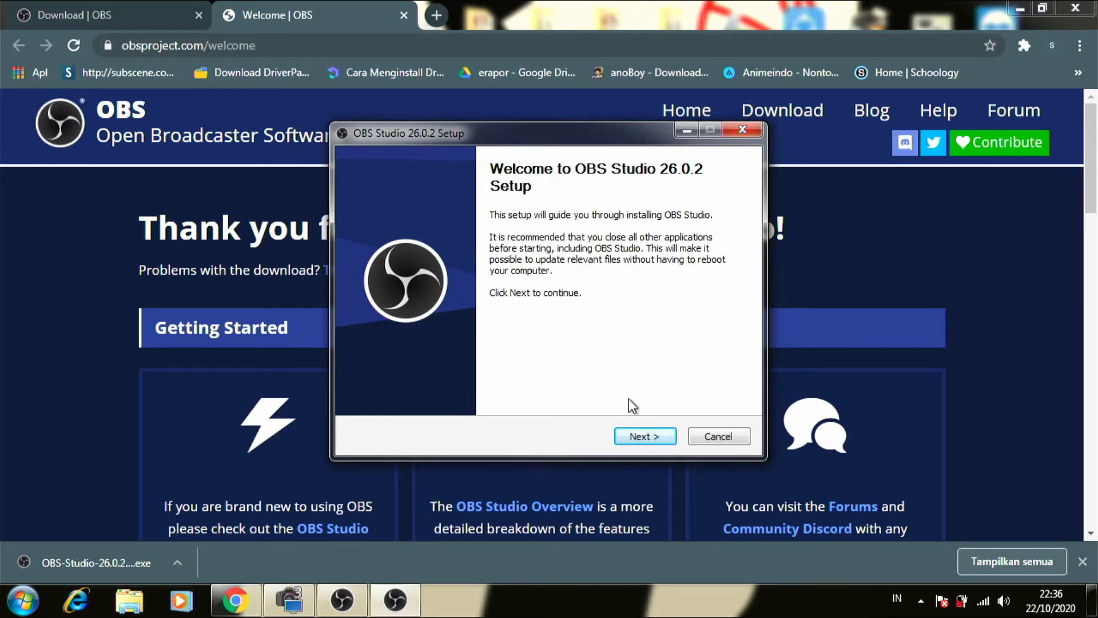
left_click(635, 435)
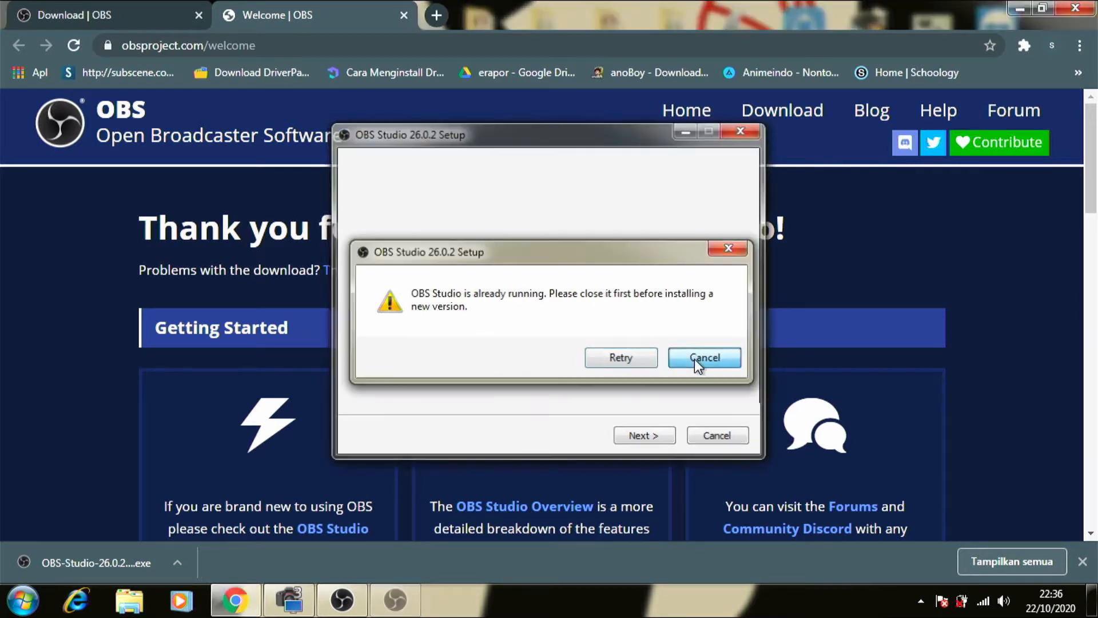
left_click(694, 359)
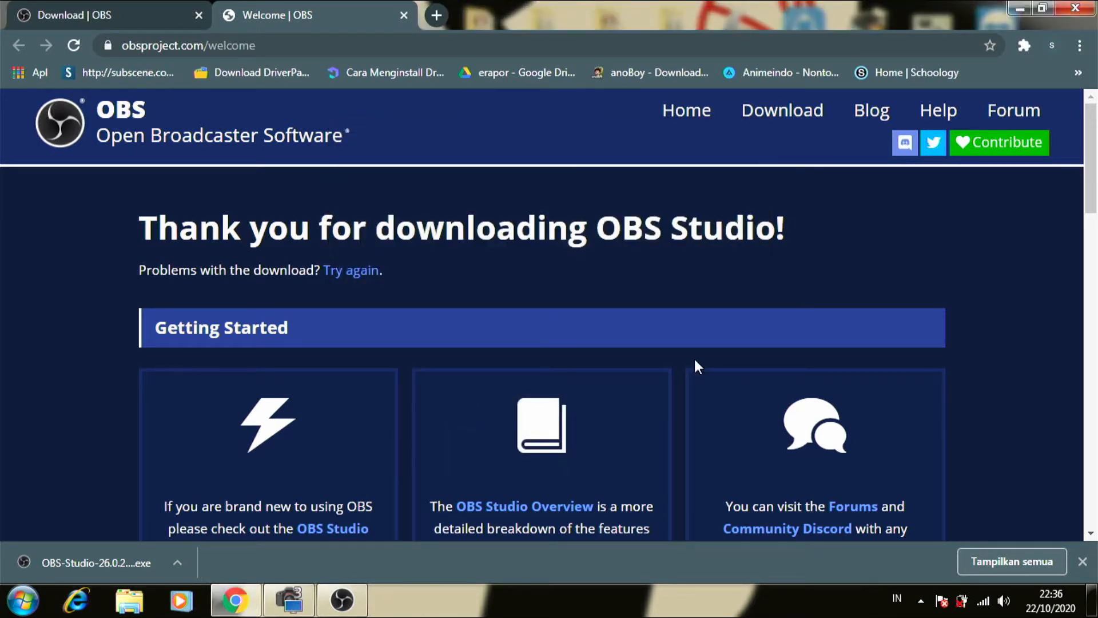
Minimize the browser and switch to the running OBS Studio window.
left_click(1014, 8)
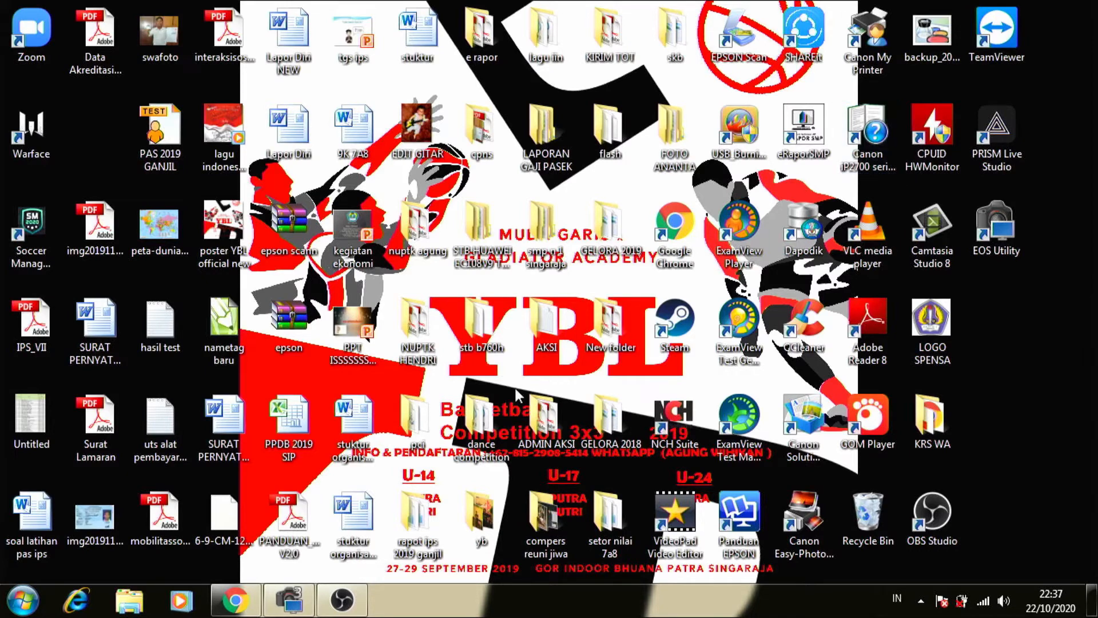
mouse_move(344, 599)
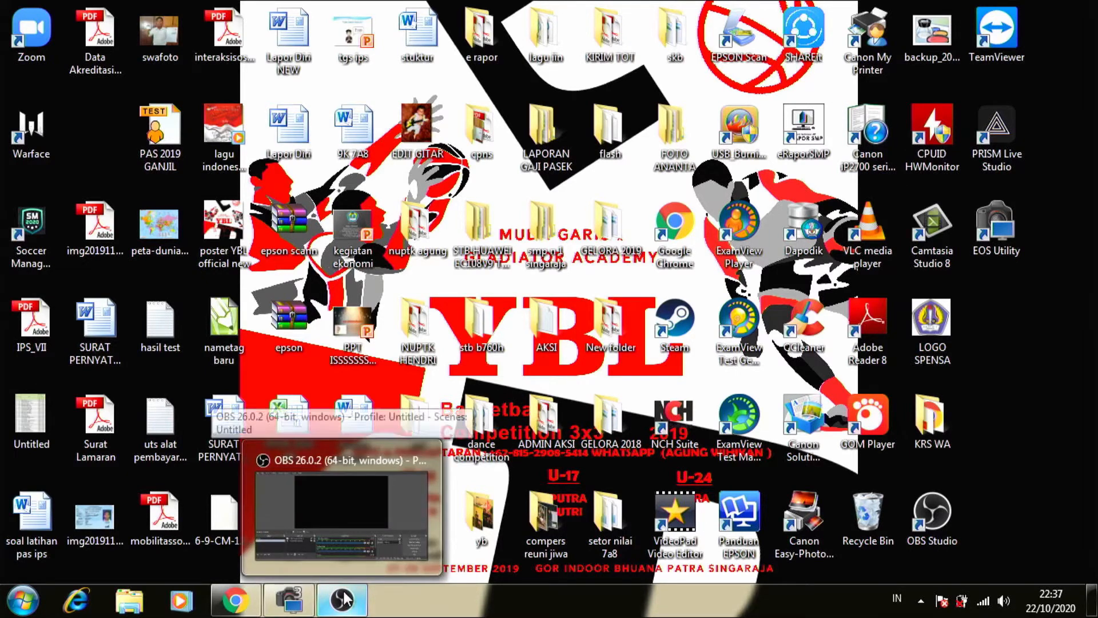
left_click(331, 530)
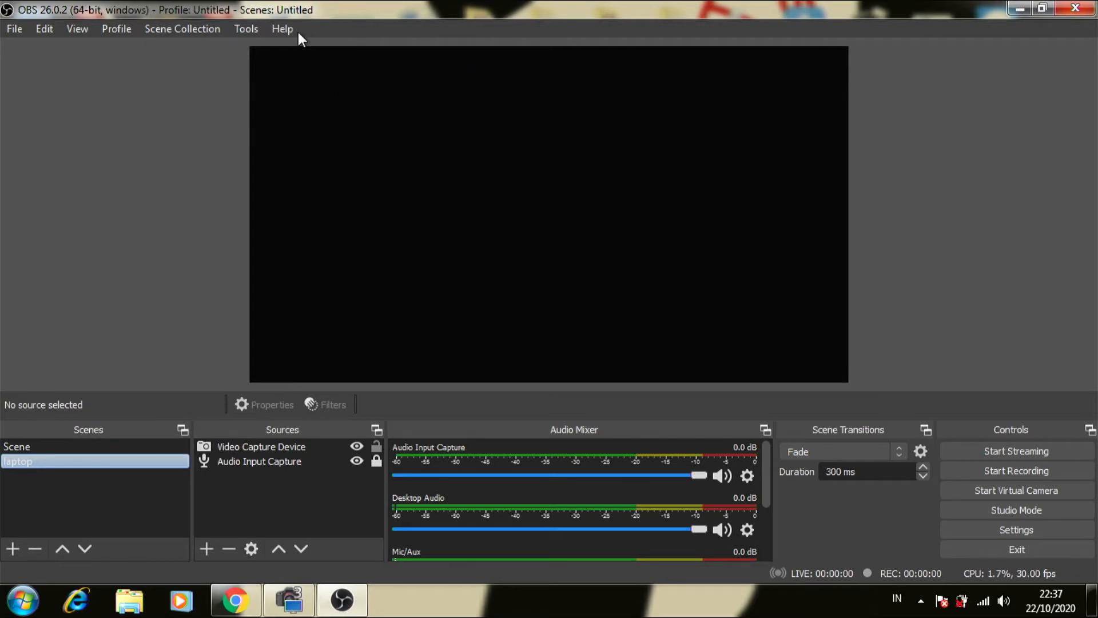
Review the main menus and the General and Output settings, including the streaming and recording options, and close the settings.
left_click(21, 29)
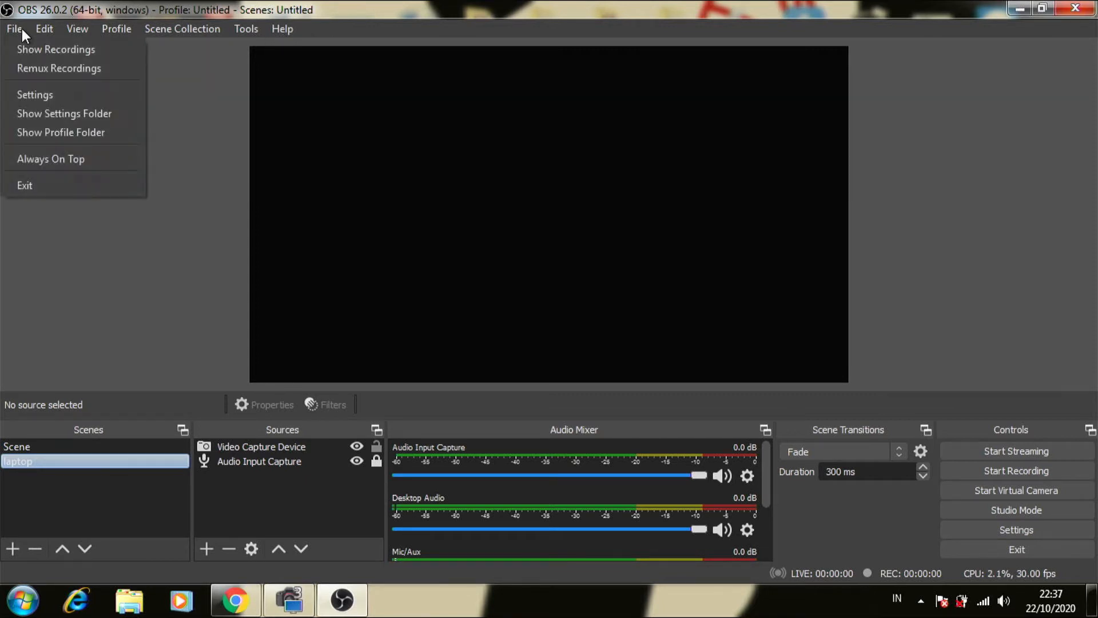
mouse_move(37, 29)
mouse_move(76, 31)
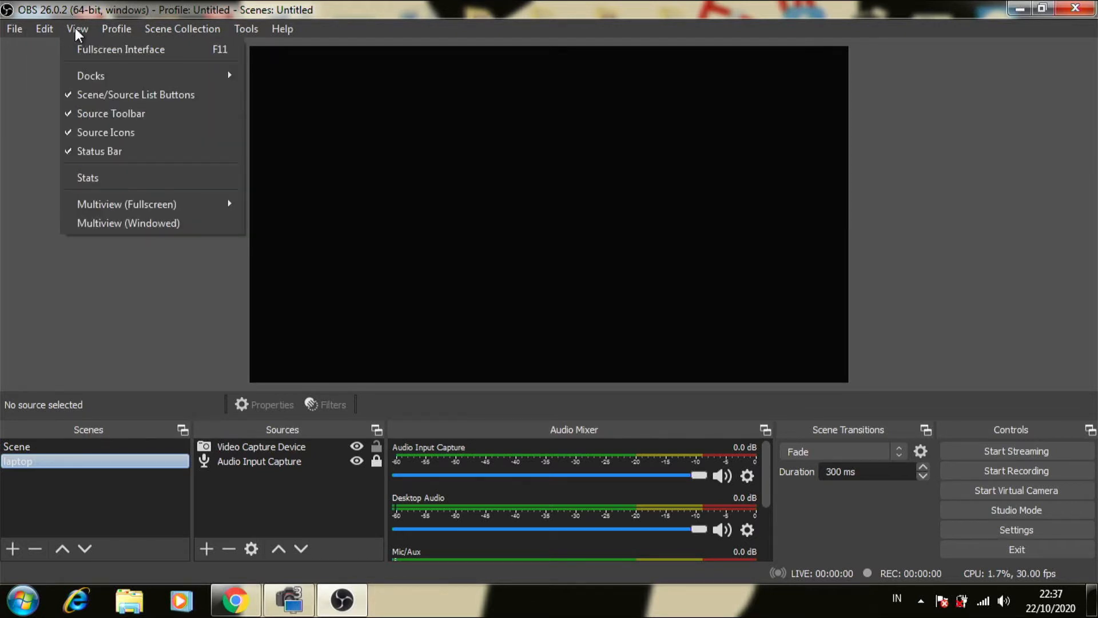
mouse_move(170, 32)
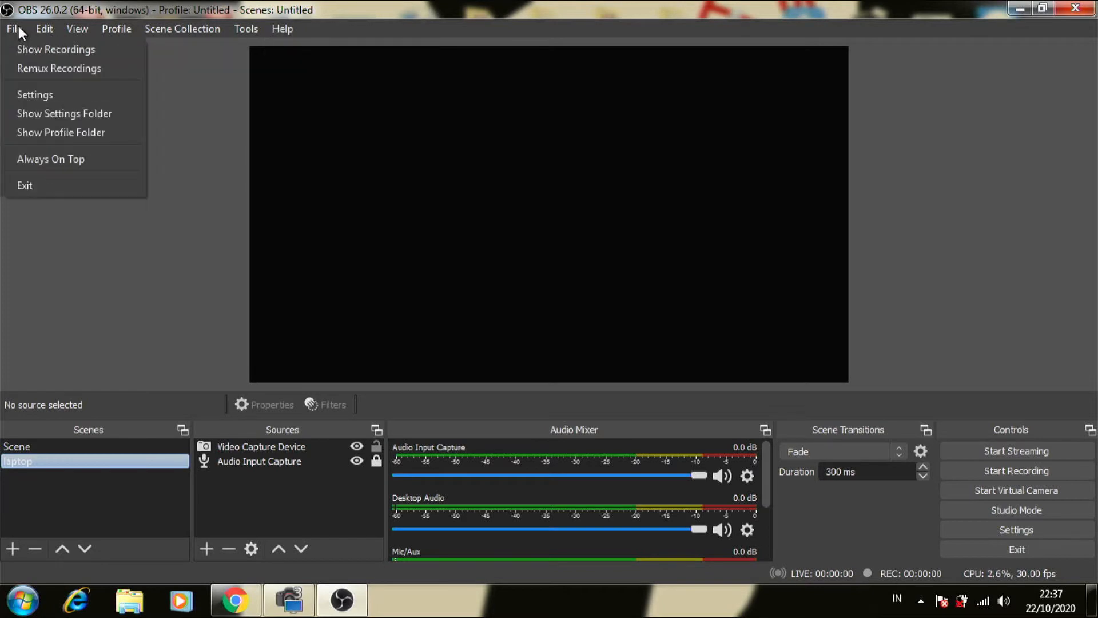
left_click(26, 94)
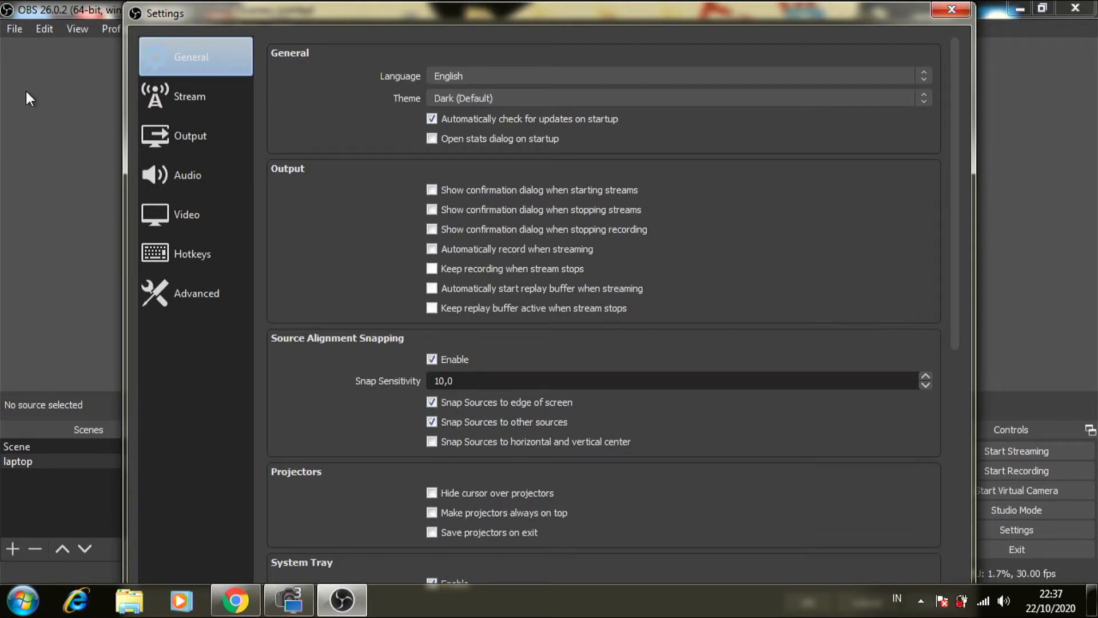
left_click(195, 135)
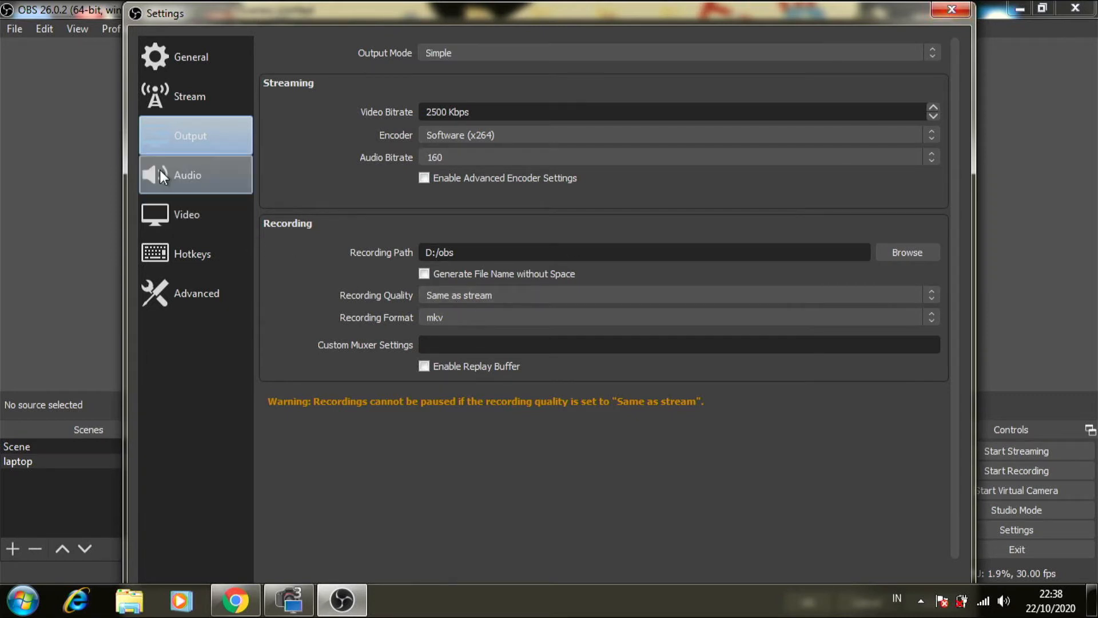
left_click(963, 11)
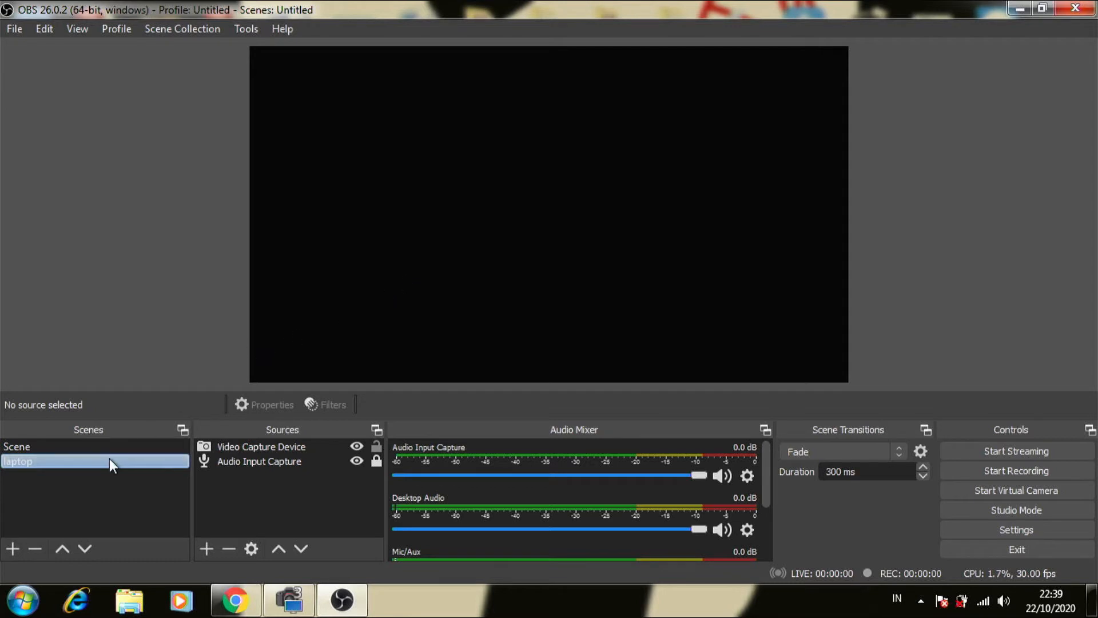
Compare the Scene and laptop scenes and view the dialog for adding a scene without creating one.
left_click(91, 447)
left_click(85, 461)
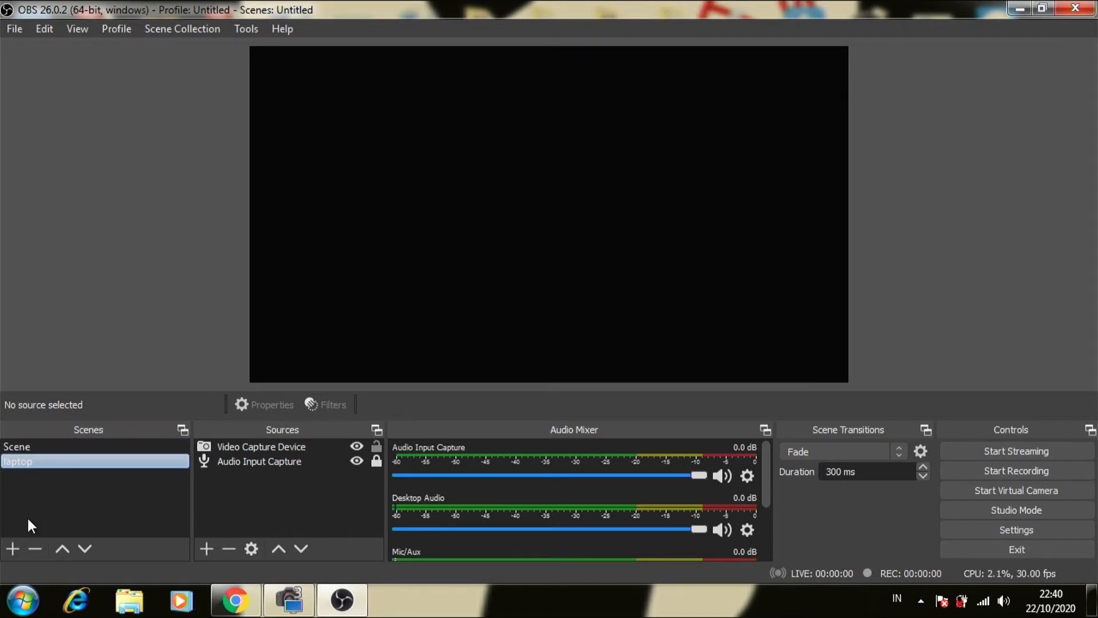
left_click(14, 545)
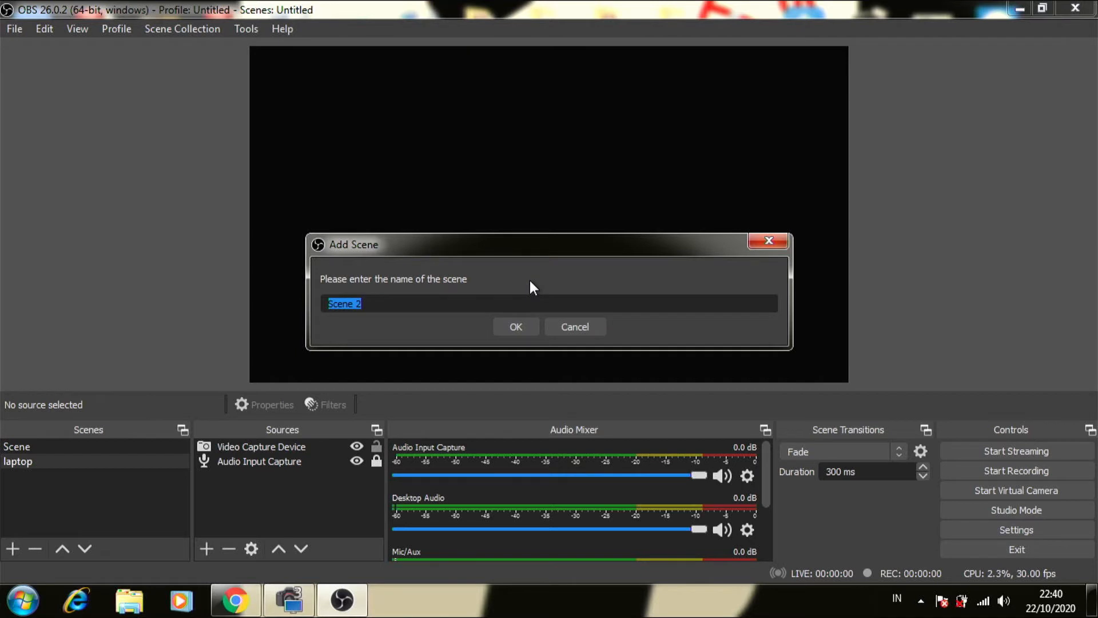
left_click(567, 325)
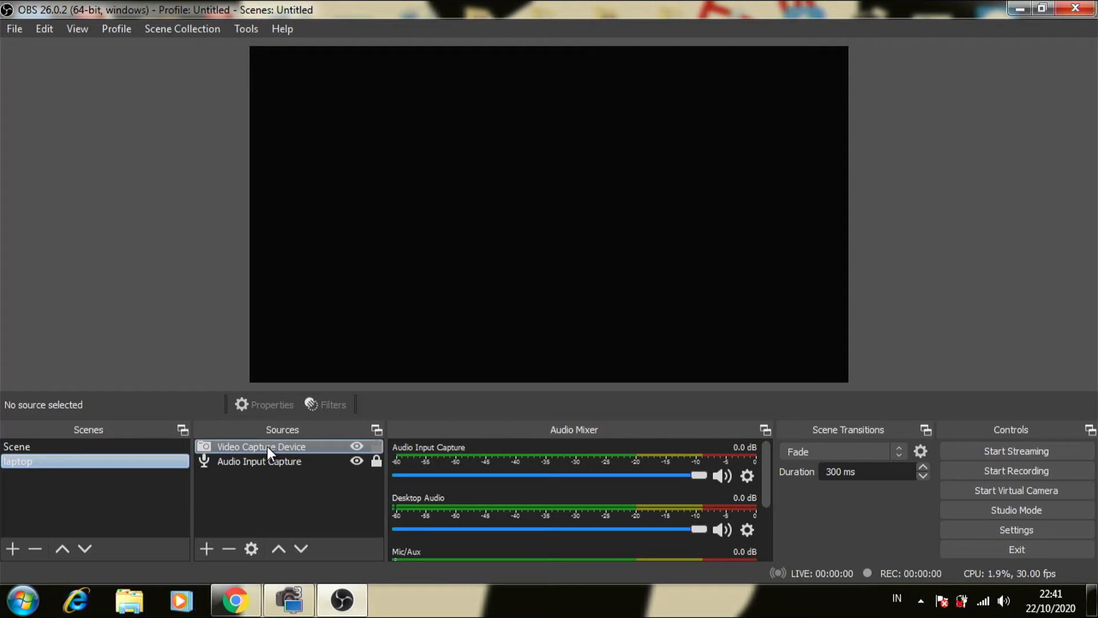
Compare the sources in the Scene and laptop scenes and view the source types available for adding, without adding one.
left_click(168, 446)
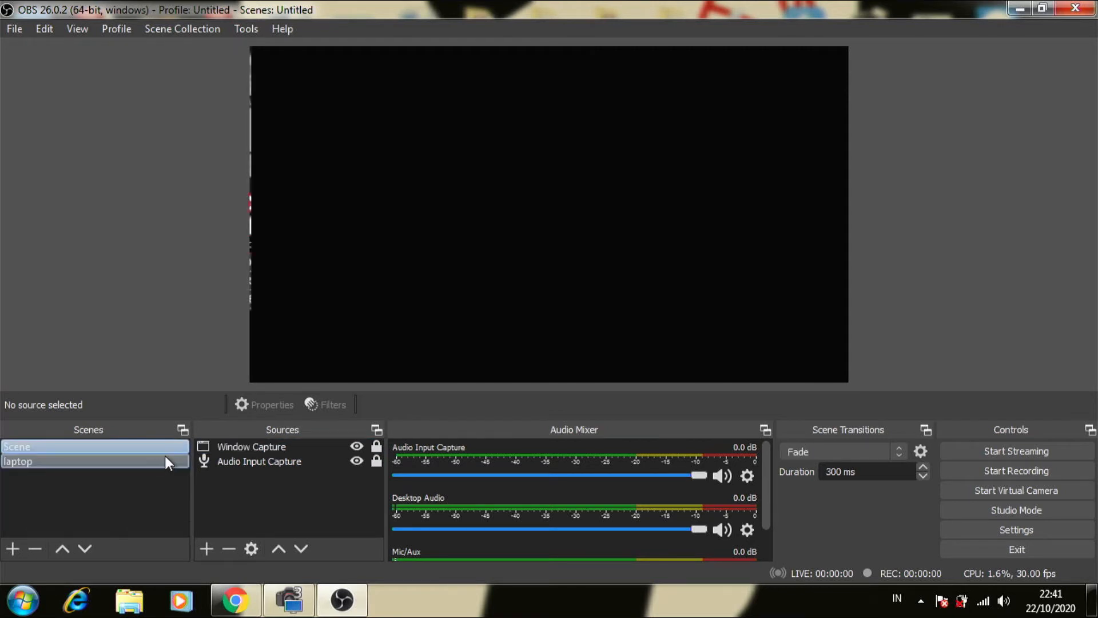
left_click(163, 458)
left_click(149, 444)
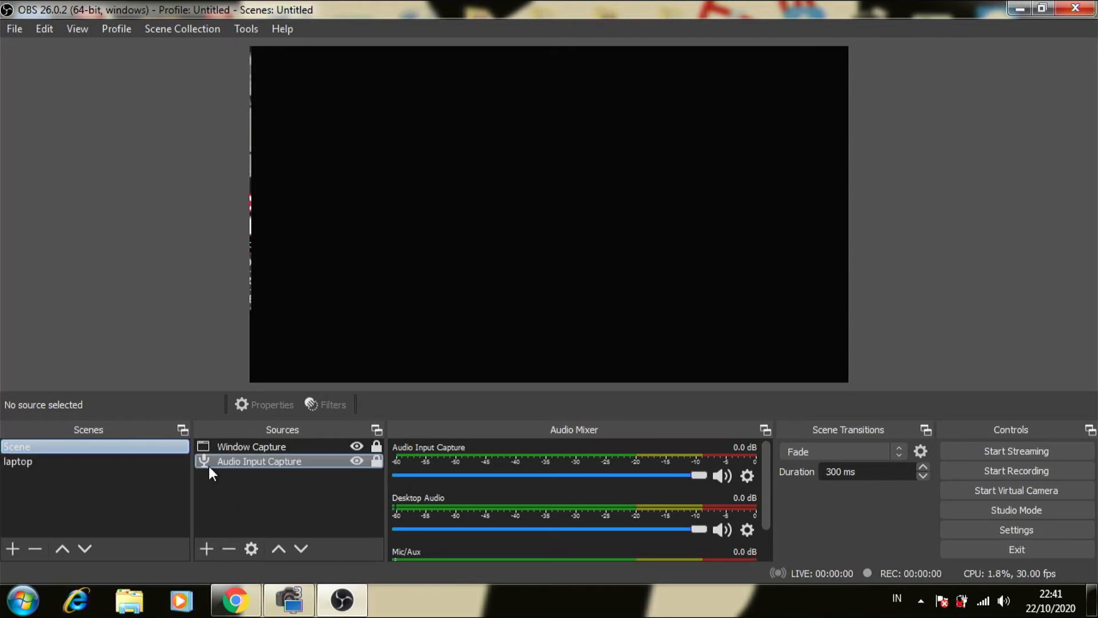
left_click(207, 548)
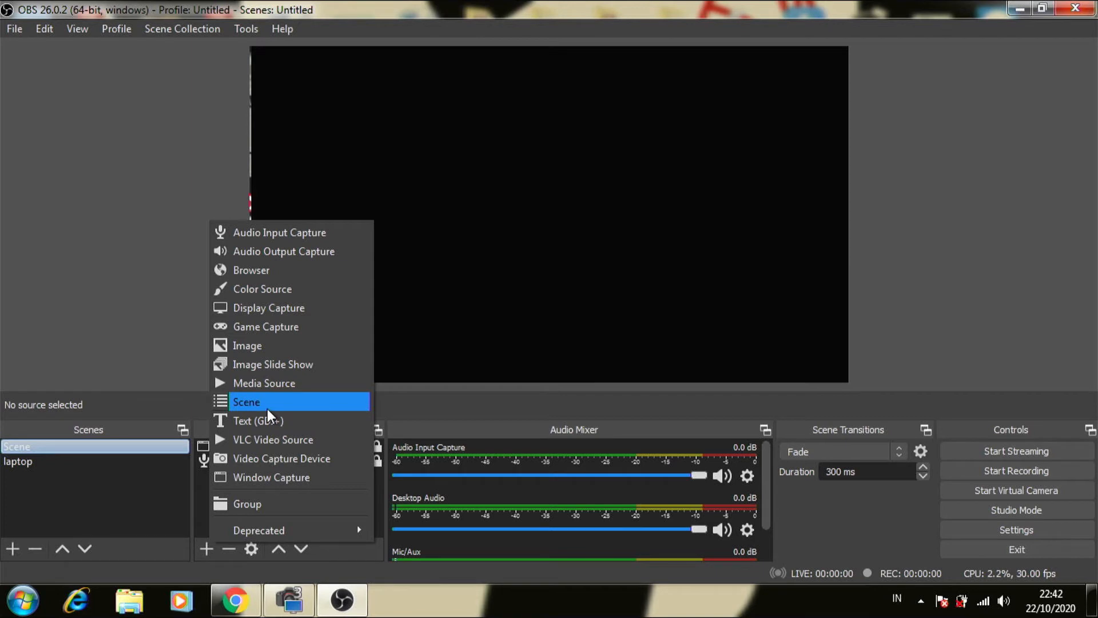
left_click(144, 479)
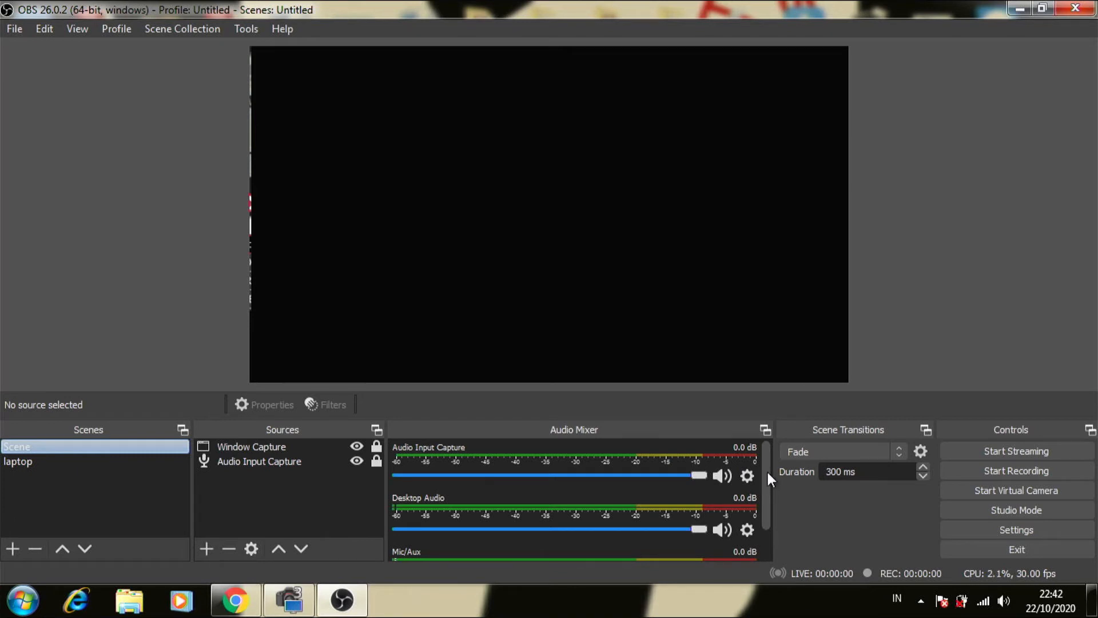
Examine the Audio Mixer channels, including the Desktop Audio and Mic/Aux volume and mute controls, and recheck the source types available for adding.
left_click_drag(766, 472, 764, 499)
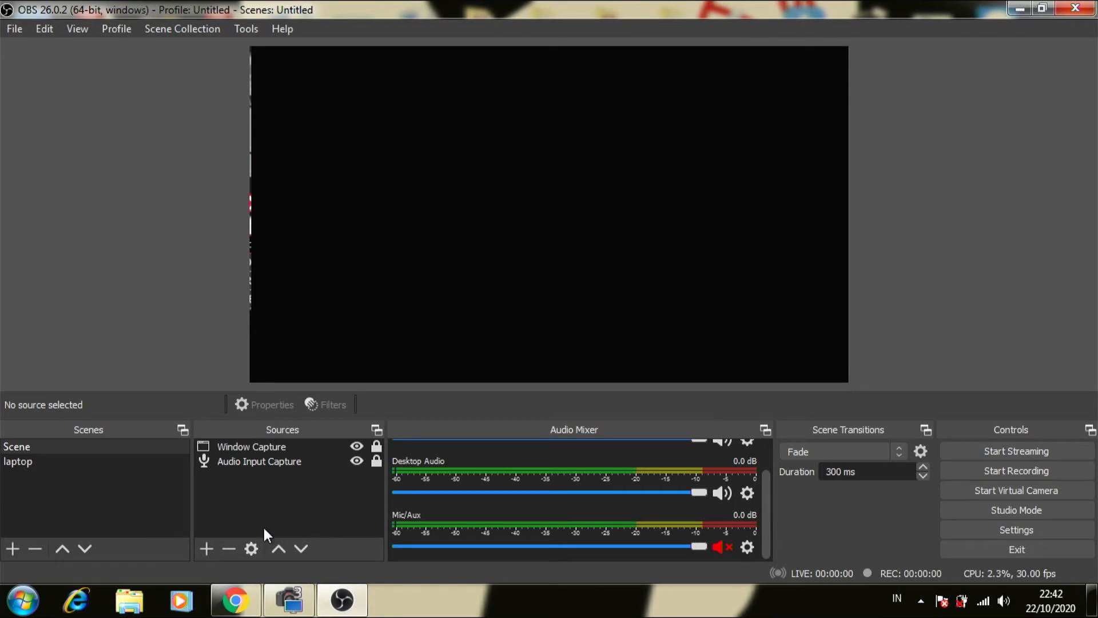
left_click(212, 543)
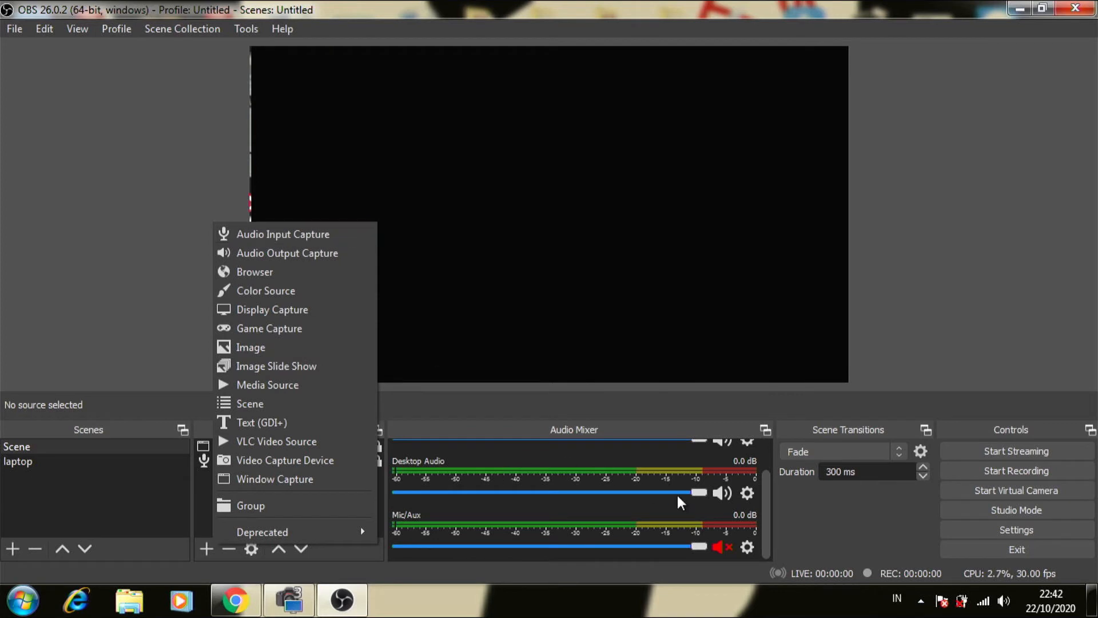
left_click(761, 493)
scroll(762, 481, "up", 1)
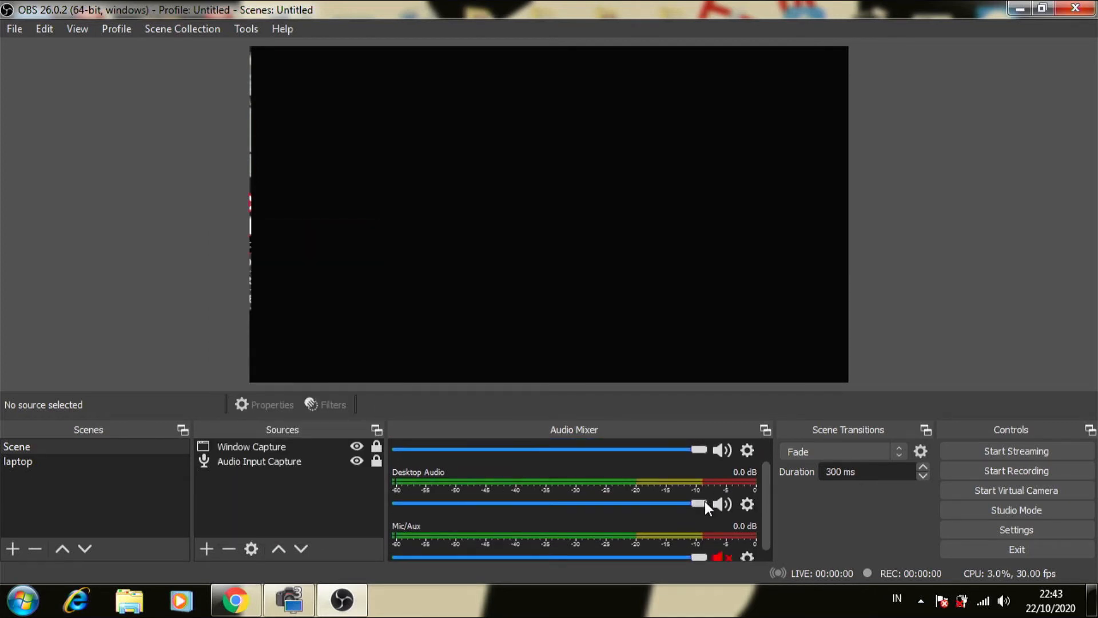
left_click_drag(636, 503, 708, 488)
left_click(723, 504)
left_click_drag(764, 489, 764, 501)
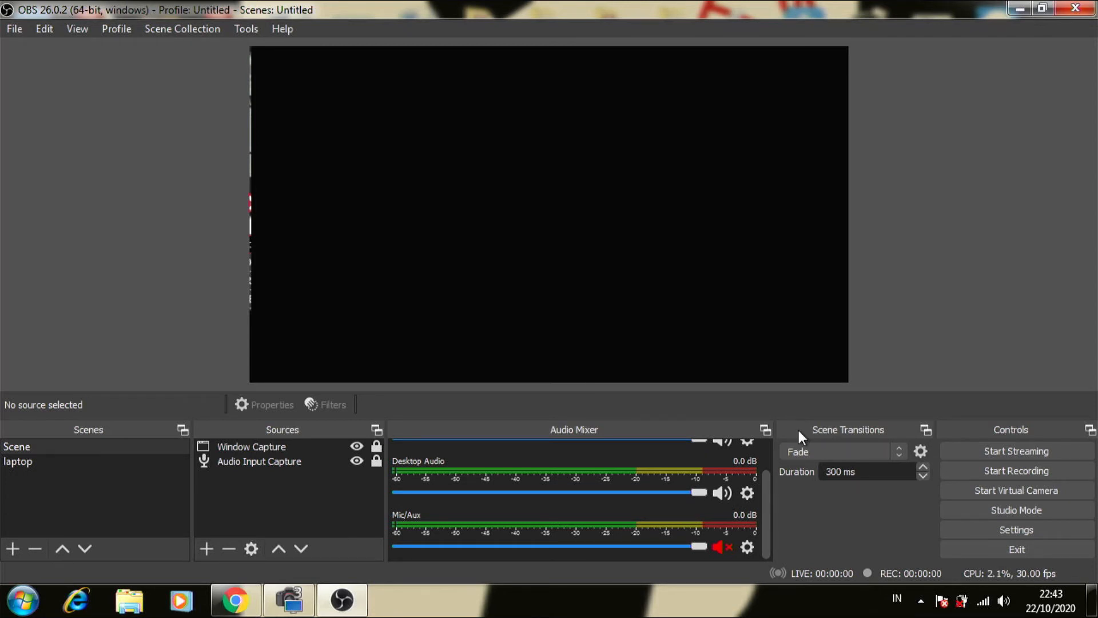
View the available scene transition types without choosing a different one.
left_click(830, 451)
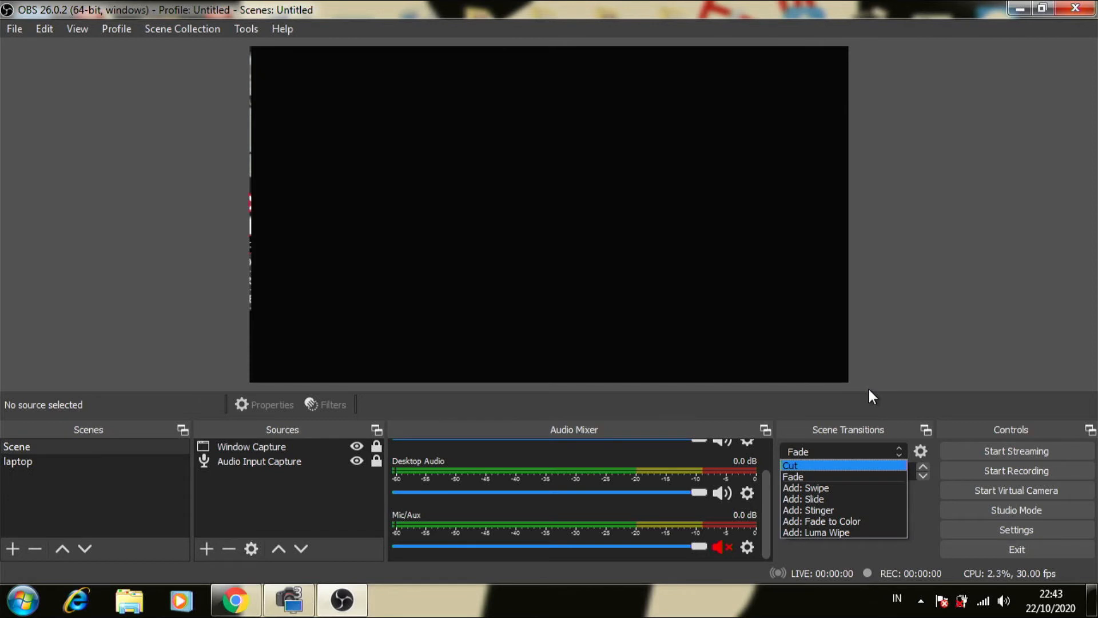
left_click(896, 365)
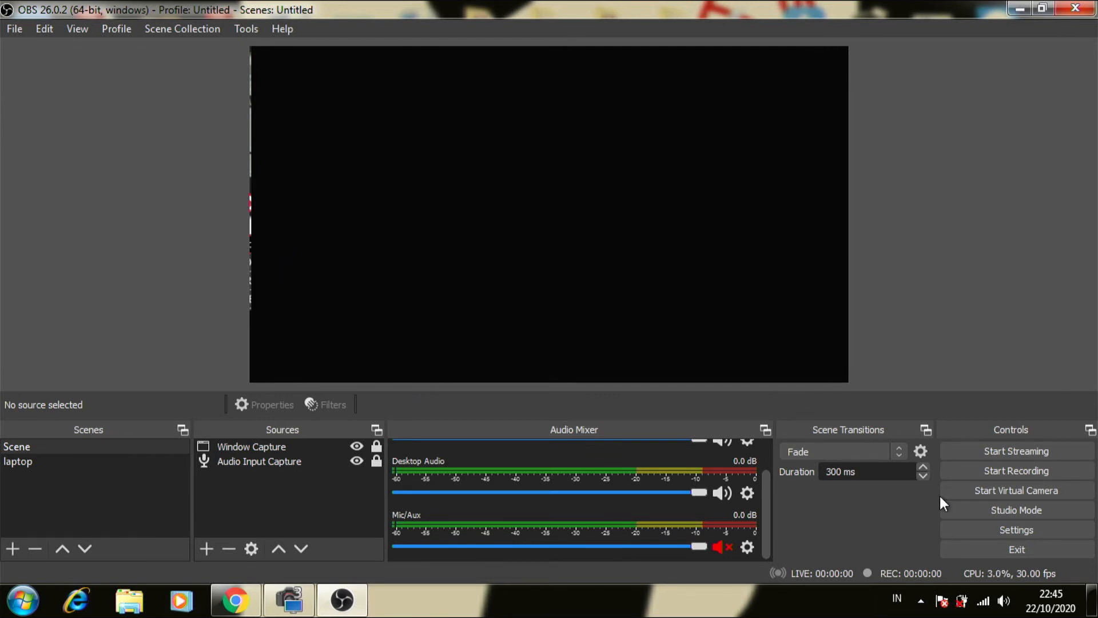
Enable Studio Mode, and view the General settings and close them without making changes.
left_click(1001, 506)
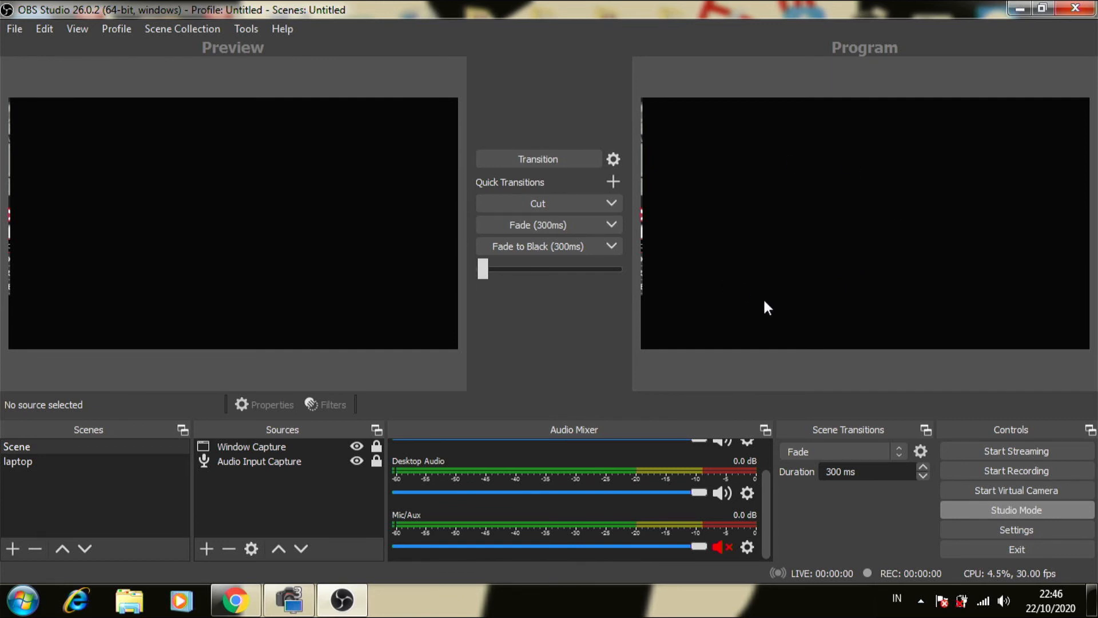
left_click(1012, 528)
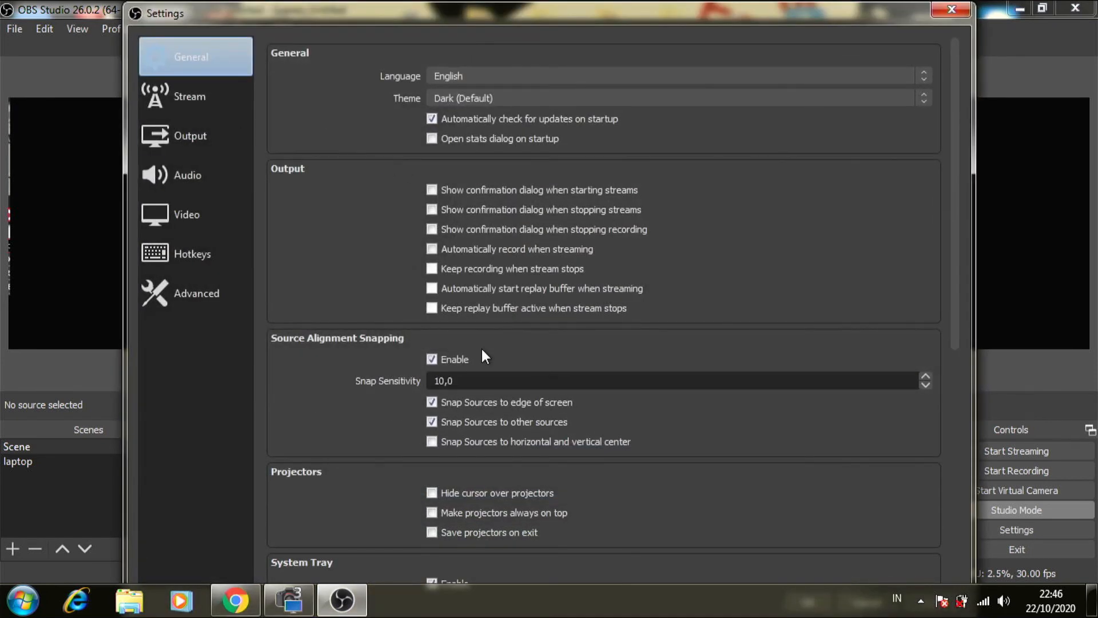
left_click(938, 9)
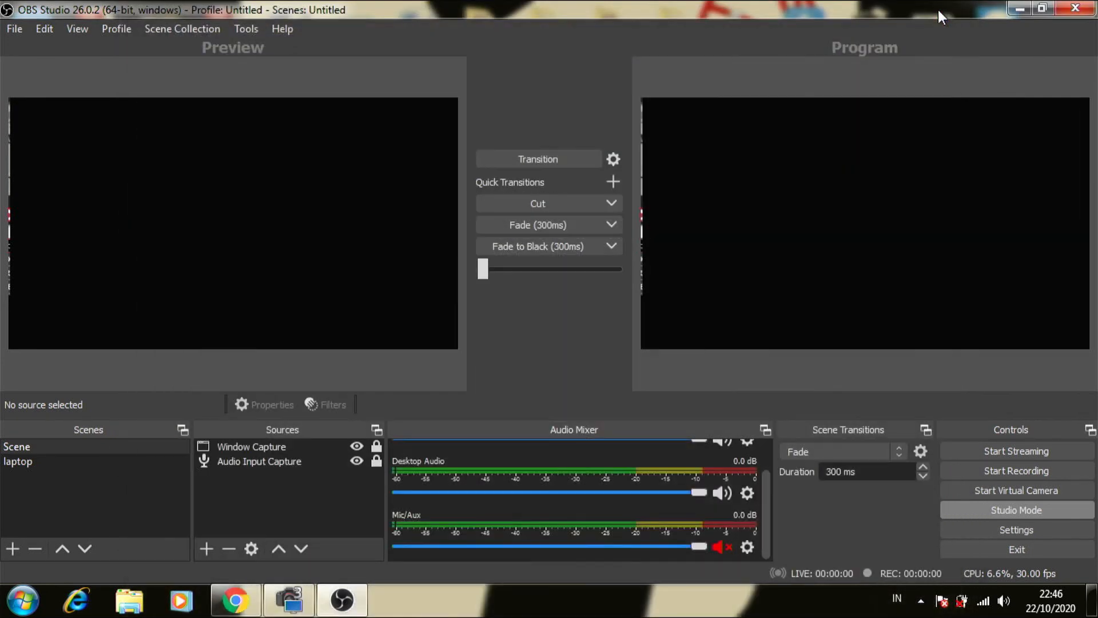